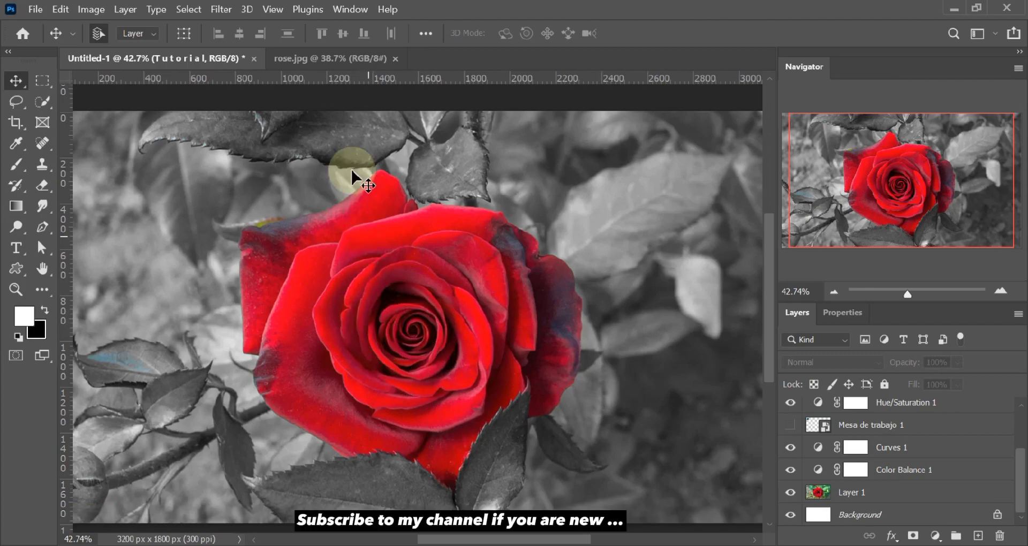
- Unlock the Background layer of rose.jpg and add a Hue/Saturation adjustment layer above it
{"action": "left_click", "coordinate": [343, 57]}
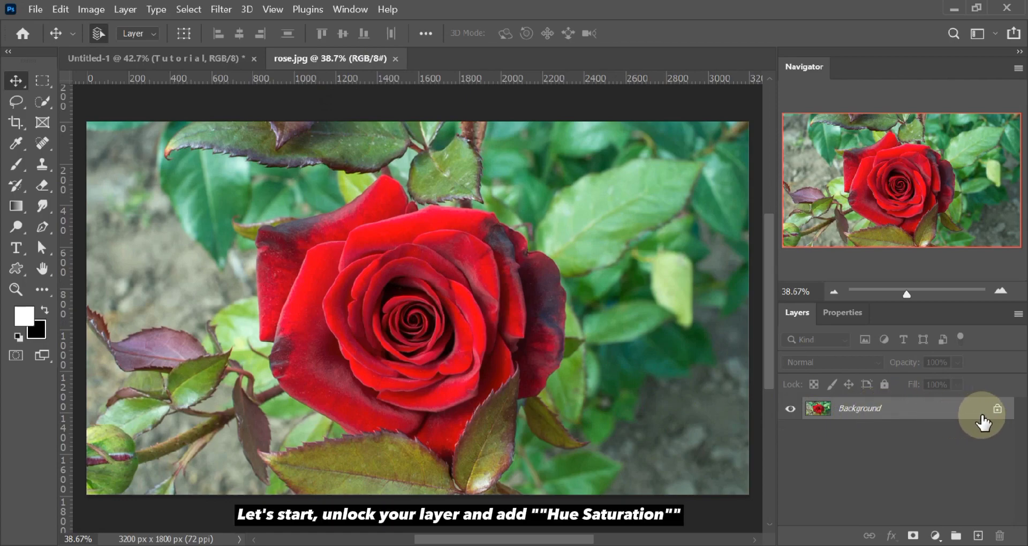
{"action": "left_click", "coordinate": [998, 410]}
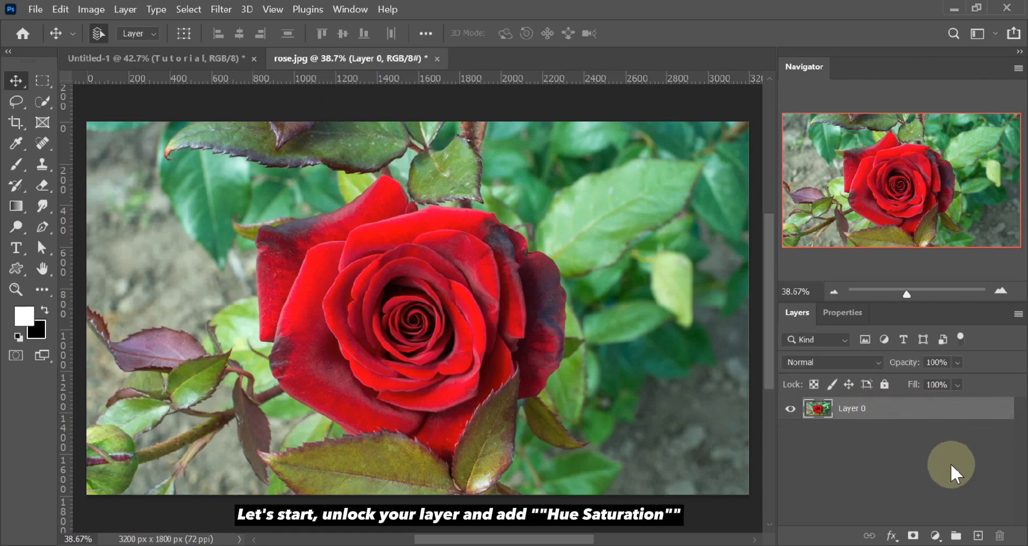
{"action": "left_click", "coordinate": [933, 535]}
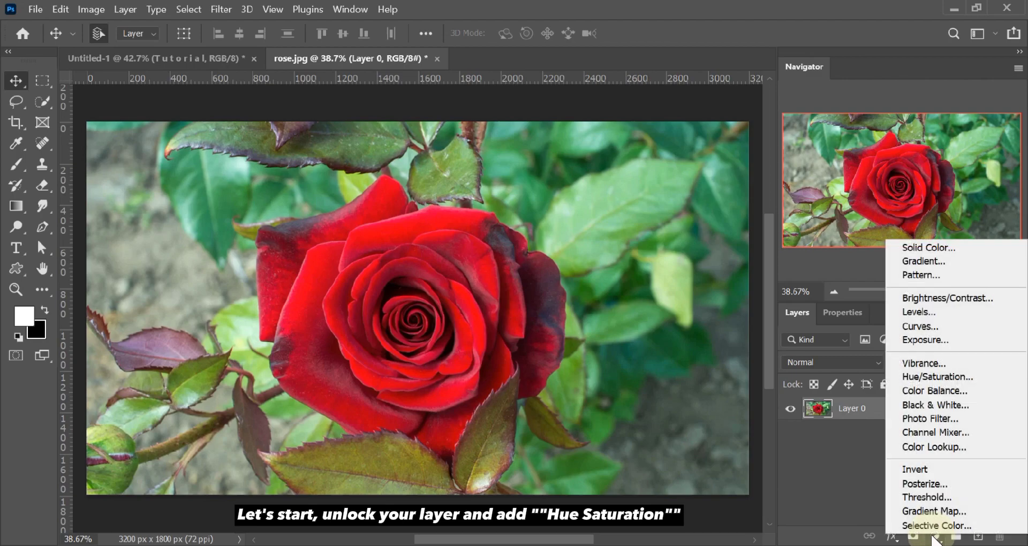
{"action": "left_click", "coordinate": [933, 378]}
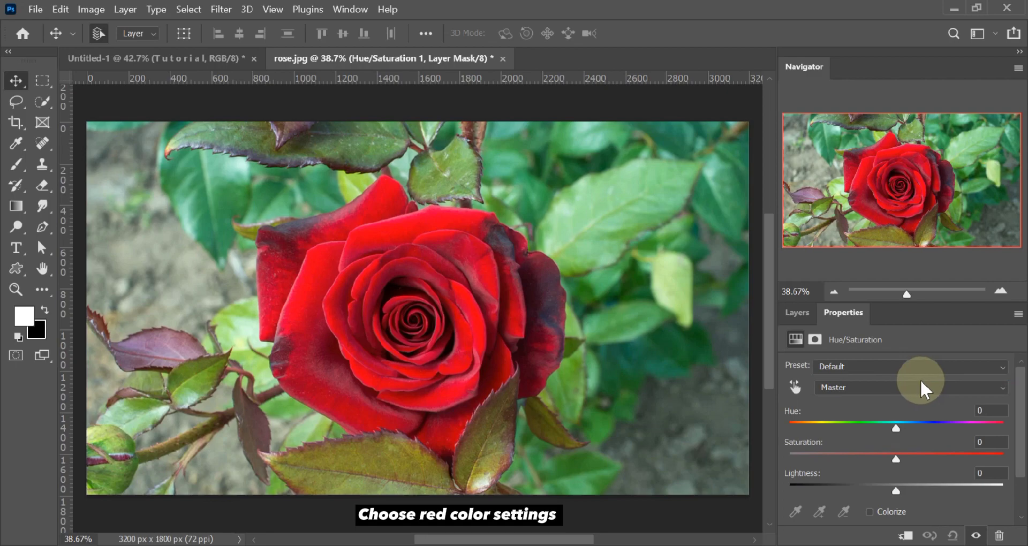
- Set the saturation of the Reds range to -100 in the Hue/Saturation adjustment
{"action": "left_click", "coordinate": [985, 390]}
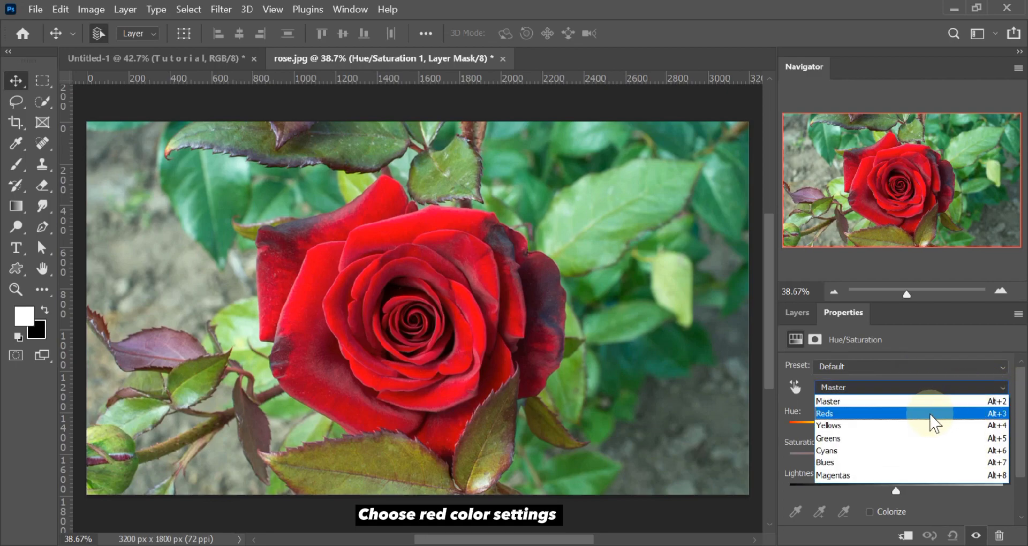
{"action": "left_click", "coordinate": [930, 414]}
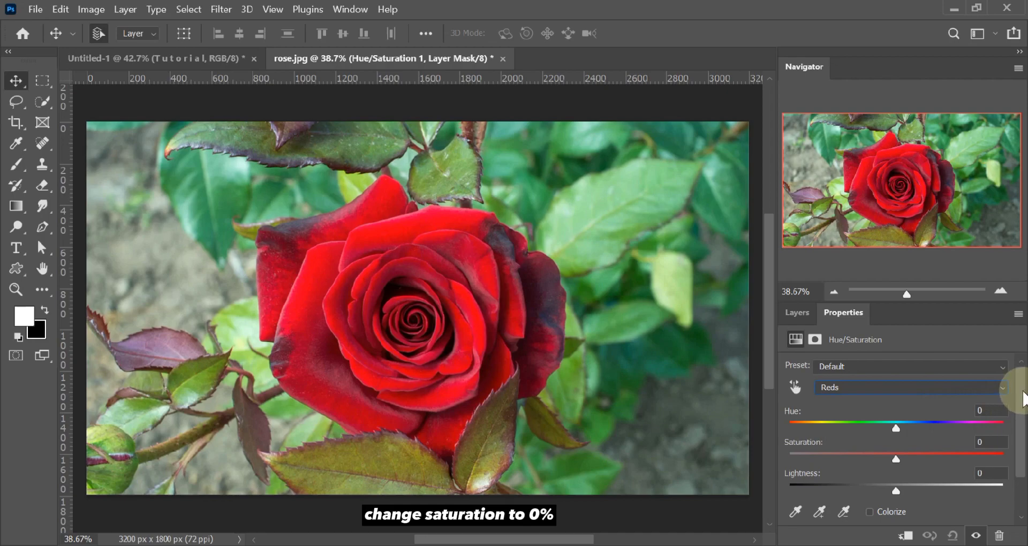
{"action": "left_click_drag", "start_coordinate": [1023, 397], "coordinate": [1017, 435]}
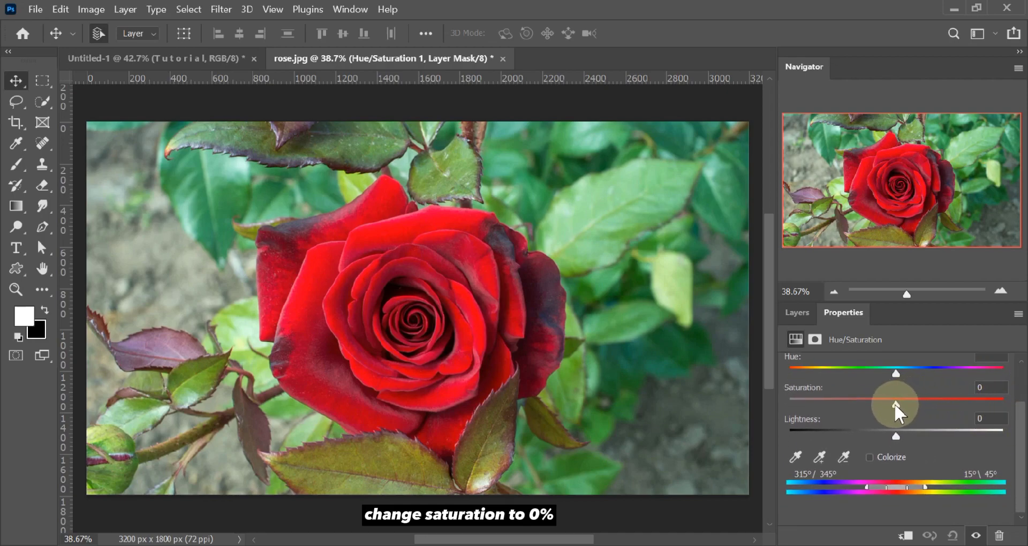
{"action": "left_click_drag", "start_coordinate": [895, 404], "coordinate": [780, 403]}
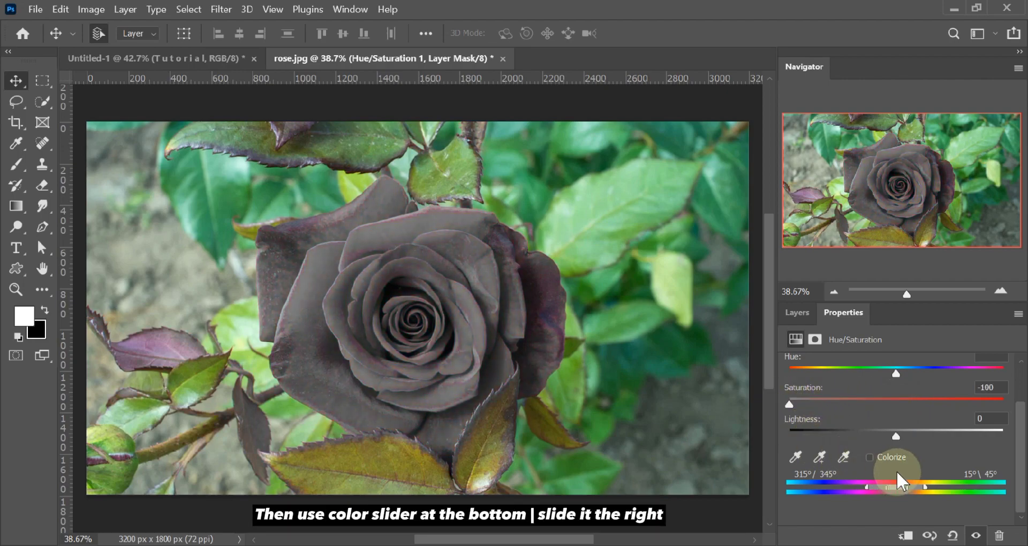
- Adjust the Reds colour range to 1°/6° and 179°\297° so only the rose keeps its colour
{"action": "left_click_drag", "start_coordinate": [925, 483], "coordinate": [1020, 484]}
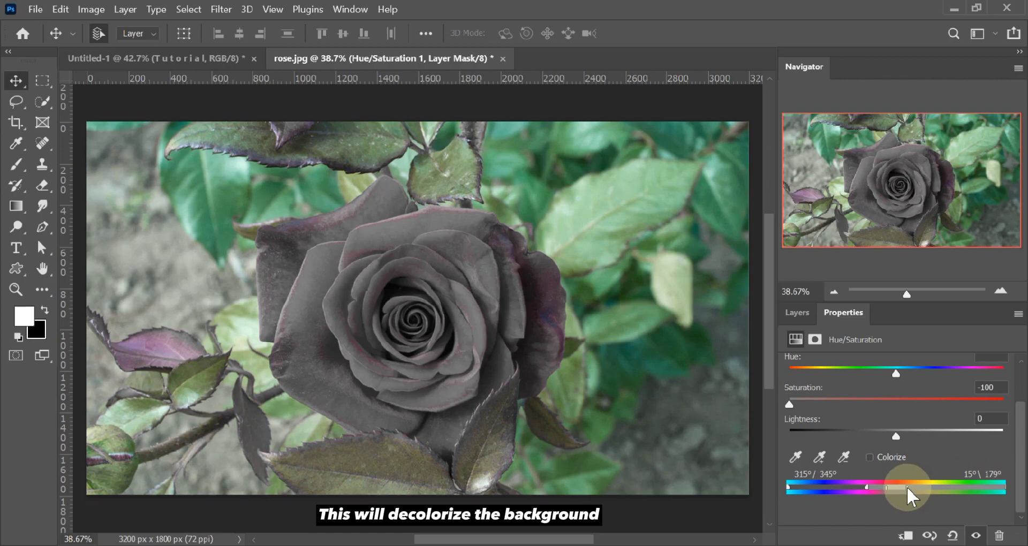
{"action": "left_click_drag", "start_coordinate": [907, 487], "coordinate": [1006, 488]}
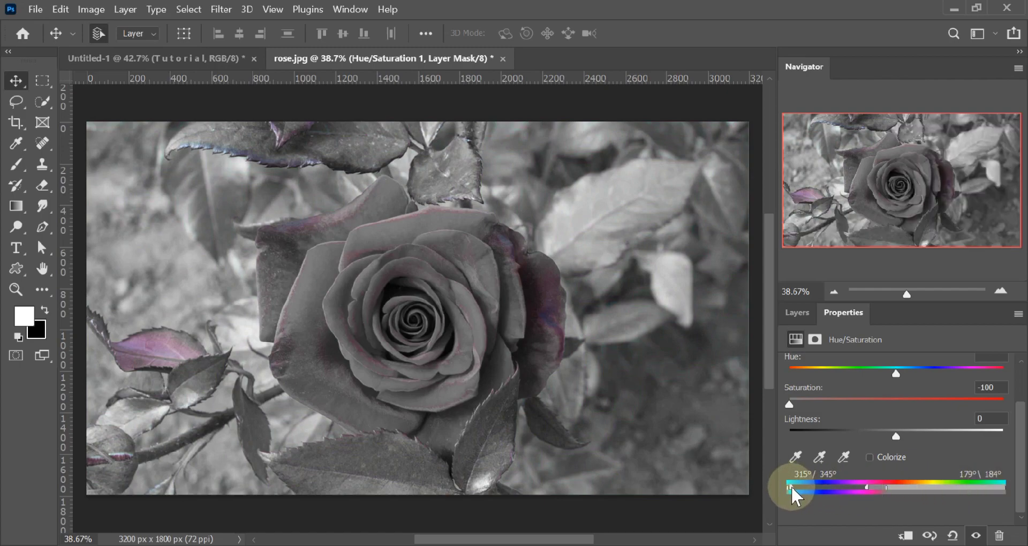
{"action": "left_click_drag", "start_coordinate": [791, 486], "coordinate": [838, 489]}
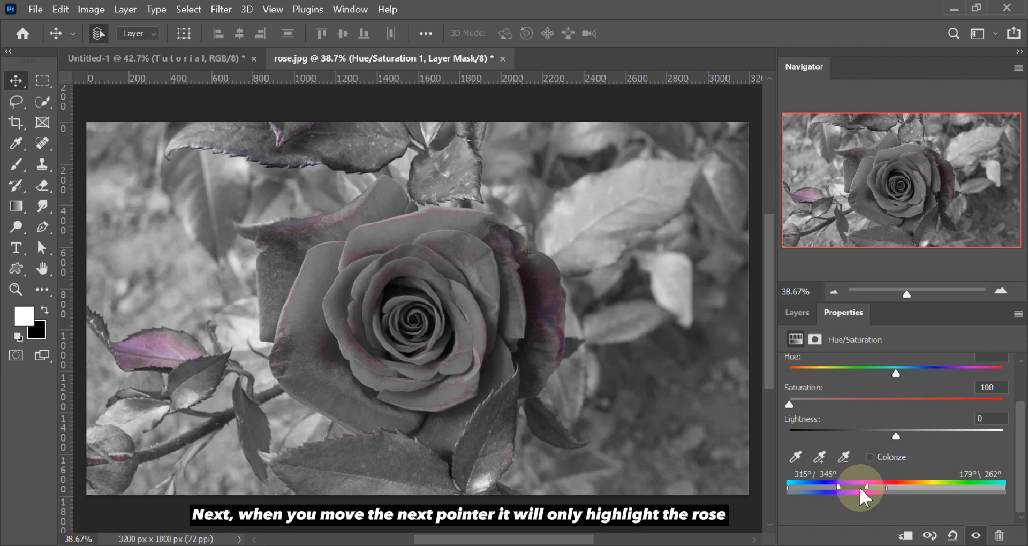
{"action": "left_click_drag", "start_coordinate": [865, 487], "coordinate": [897, 487]}
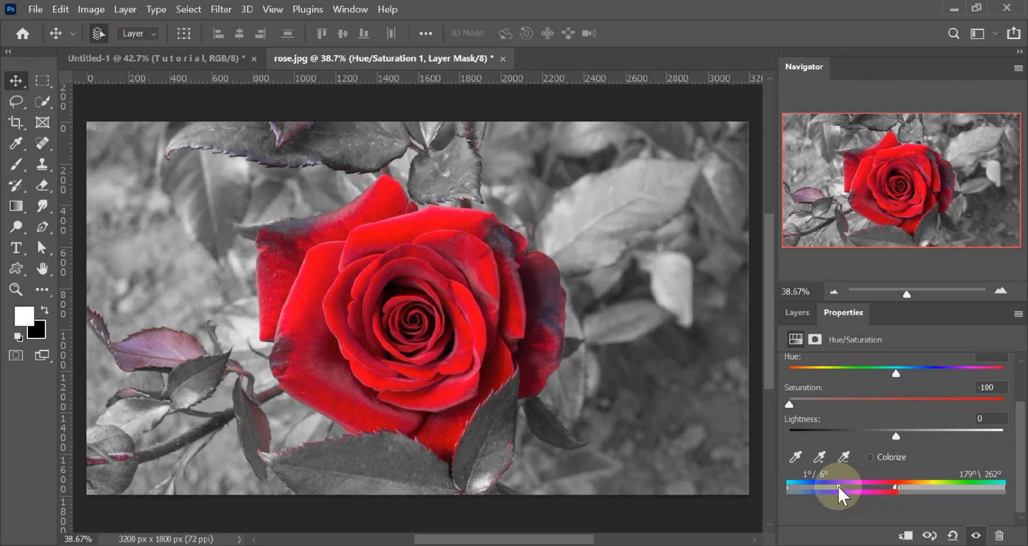
{"action": "left_click_drag", "start_coordinate": [838, 485], "coordinate": [858, 486]}
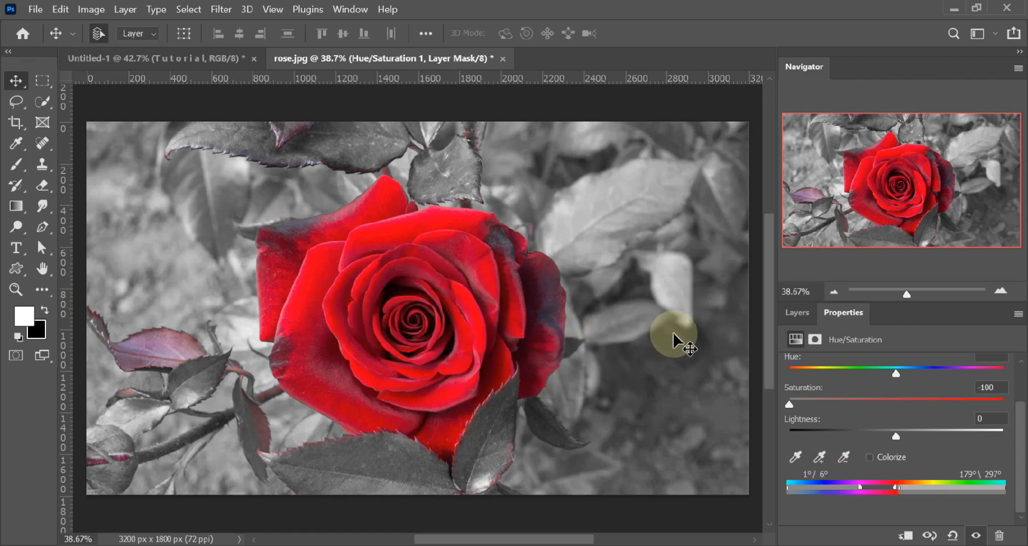
- Add a Color Balance adjustment layer directly above Layer 0
{"action": "left_click", "coordinate": [796, 313]}
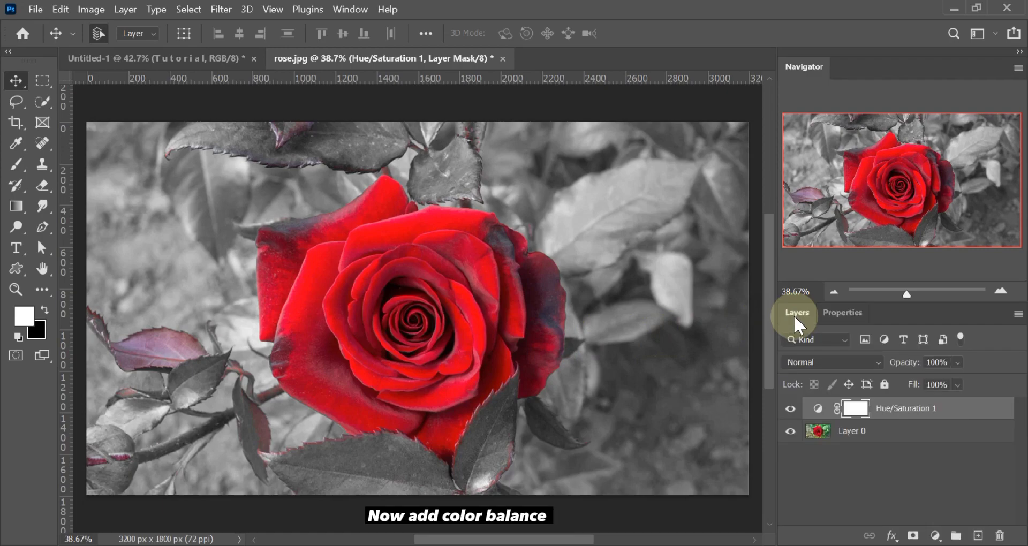
{"action": "left_click", "coordinate": [846, 433]}
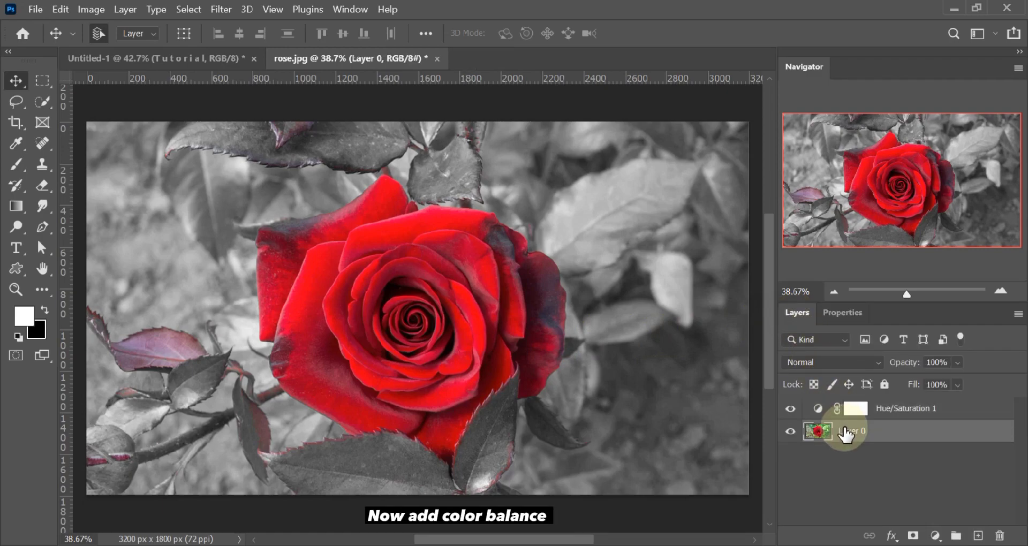
{"action": "left_click", "coordinate": [932, 535]}
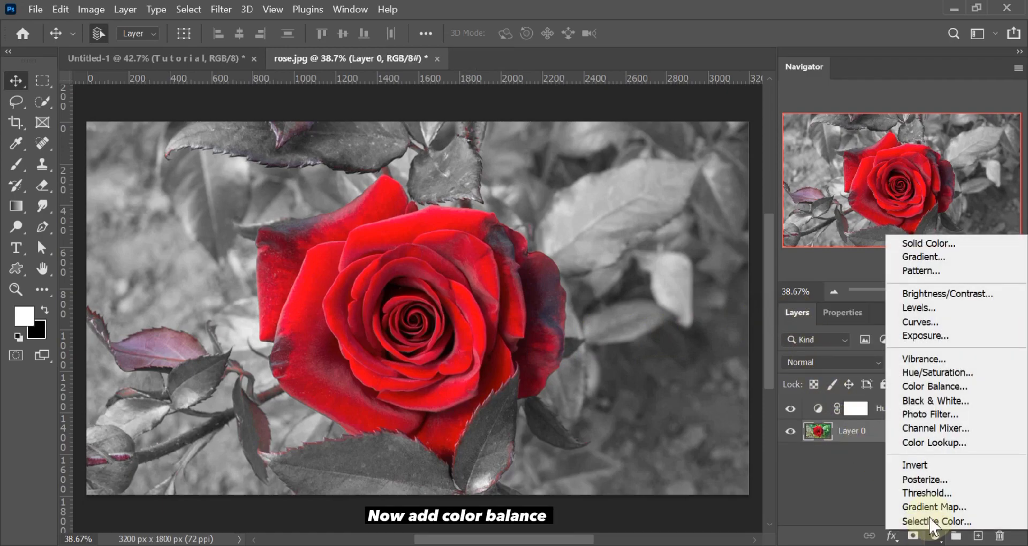
{"action": "left_click", "coordinate": [932, 393]}
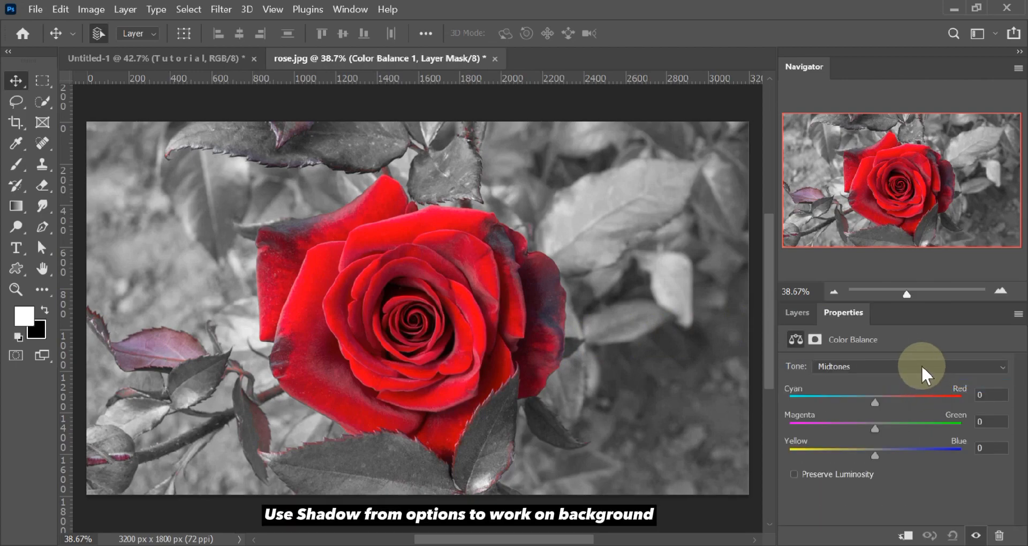
- Set the Color Balance shadows to -43 Cyan/Red, +94 Magenta/Green and +20 Yellow/Blue
{"action": "left_click", "coordinate": [921, 365]}
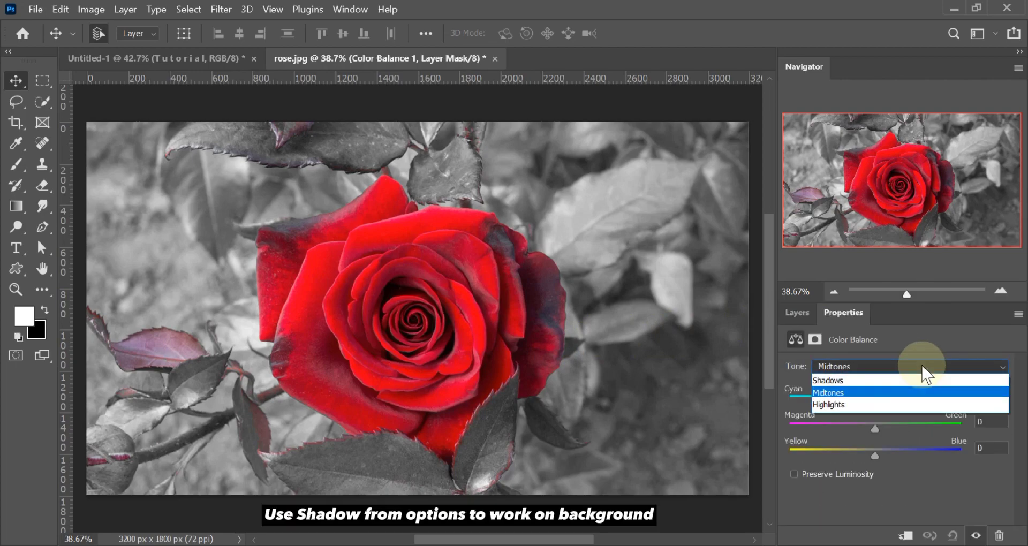
{"action": "left_click", "coordinate": [887, 381]}
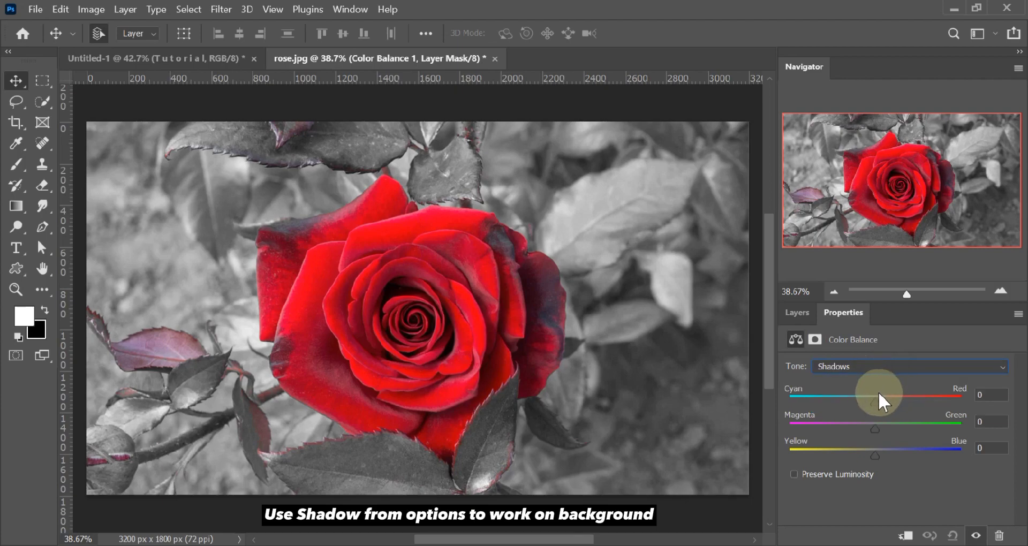
{"action": "left_click_drag", "start_coordinate": [875, 400], "coordinate": [956, 430]}
{"action": "mouse_move", "coordinate": [880, 456]}
{"action": "left_mouse_down"}
{"action": "mouse_move", "coordinate": [829, 455]}
{"action": "mouse_move", "coordinate": [900, 459]}
{"action": "mouse_move", "coordinate": [892, 460]}
{"action": "left_mouse_up"}
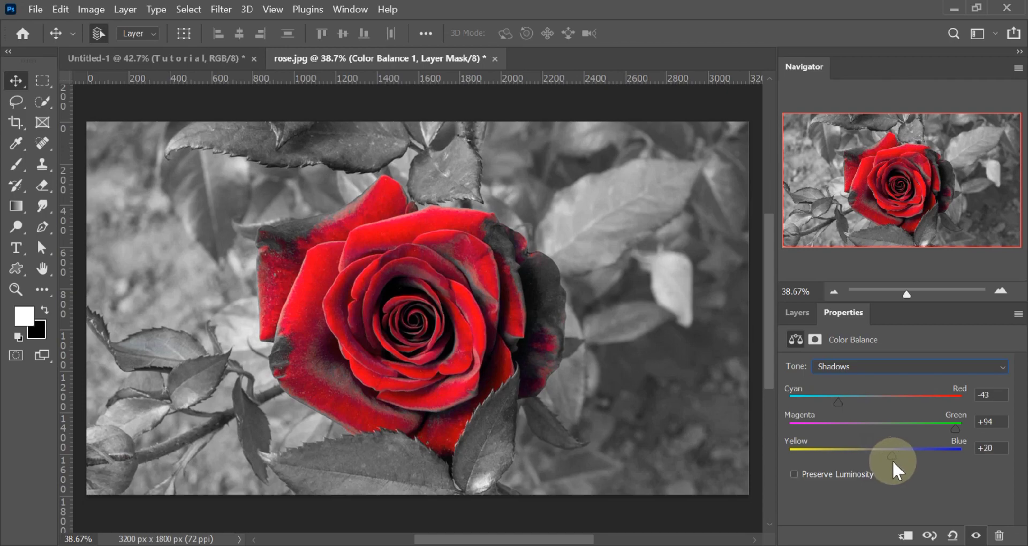
- Add a Levels adjustment layer above Color Balance 1 and set its white input level to 241
{"action": "left_click", "coordinate": [797, 313]}
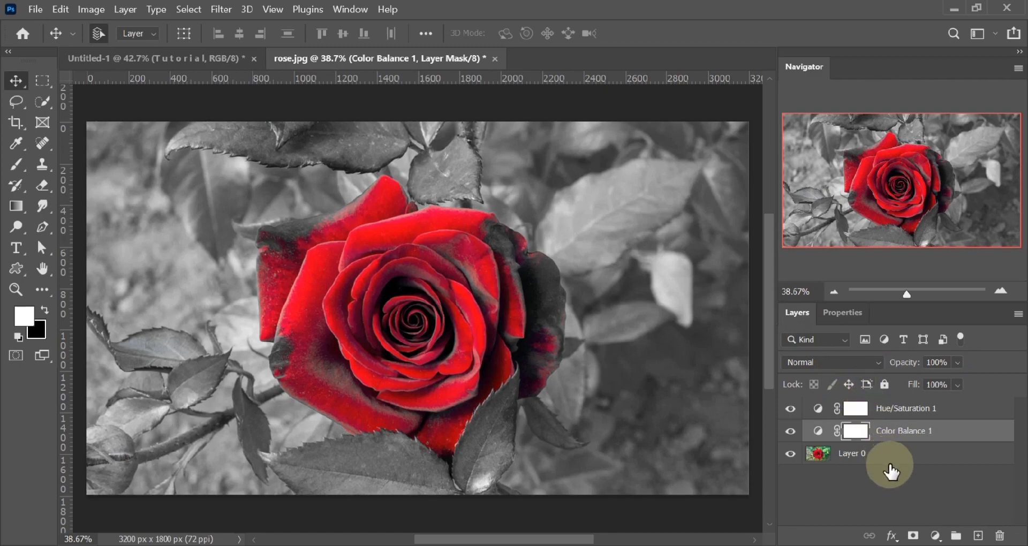
{"action": "left_click", "coordinate": [932, 536]}
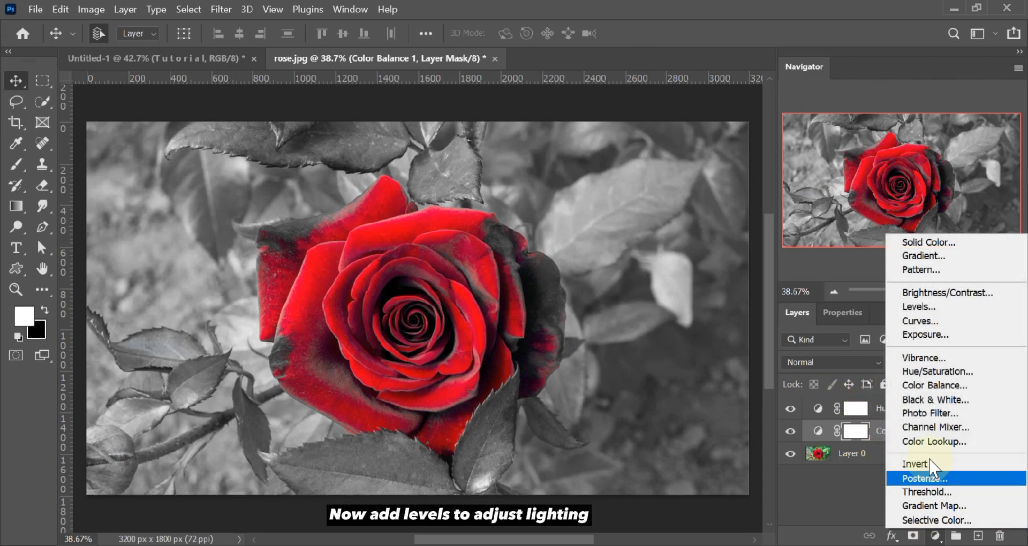
{"action": "left_click", "coordinate": [938, 320]}
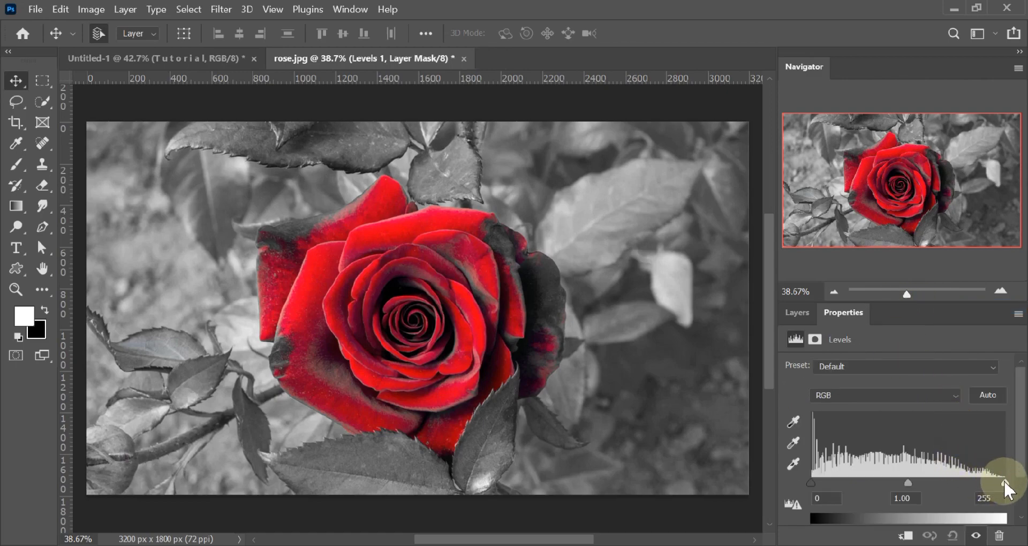
{"action": "left_click_drag", "start_coordinate": [1004, 484], "coordinate": [994, 484]}
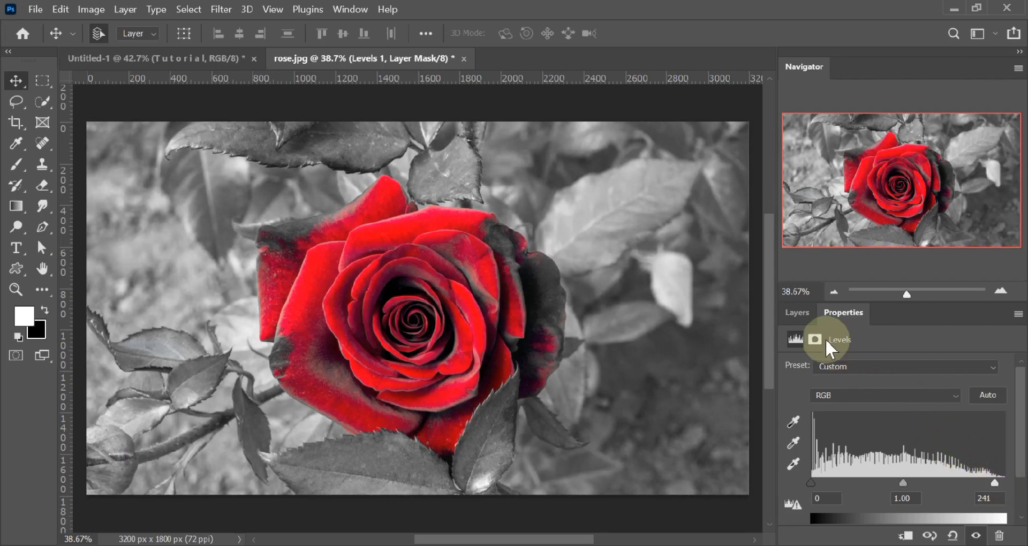
- Add a Curves adjustment layer above Levels 1 and pull the middle of the RGB curve slightly down to darken the midtones
{"action": "left_click", "coordinate": [798, 311]}
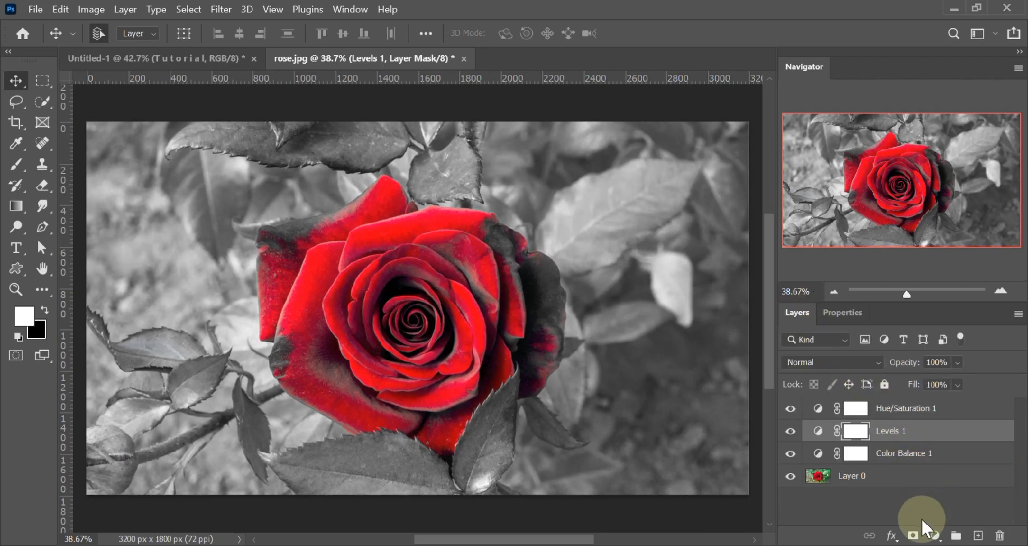
{"action": "left_click", "coordinate": [932, 535]}
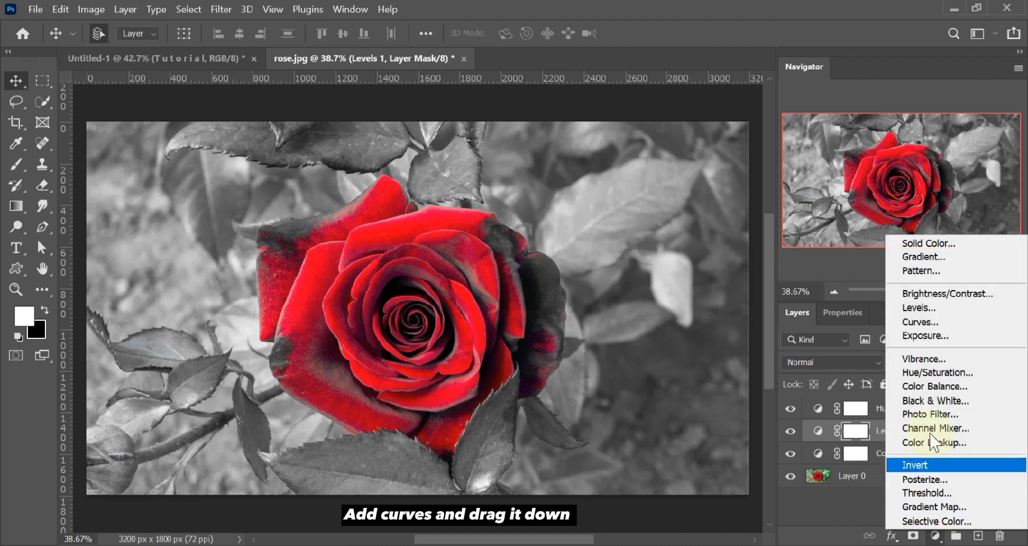
{"action": "left_click", "coordinate": [928, 323]}
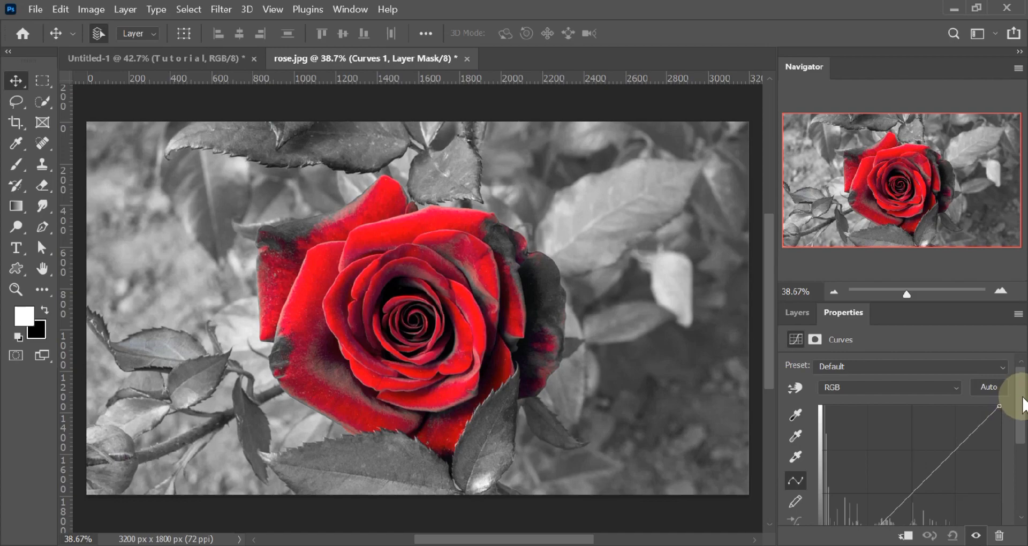
{"action": "left_click_drag", "start_coordinate": [1021, 404], "coordinate": [1022, 447]}
{"action": "left_click", "coordinate": [916, 414]}
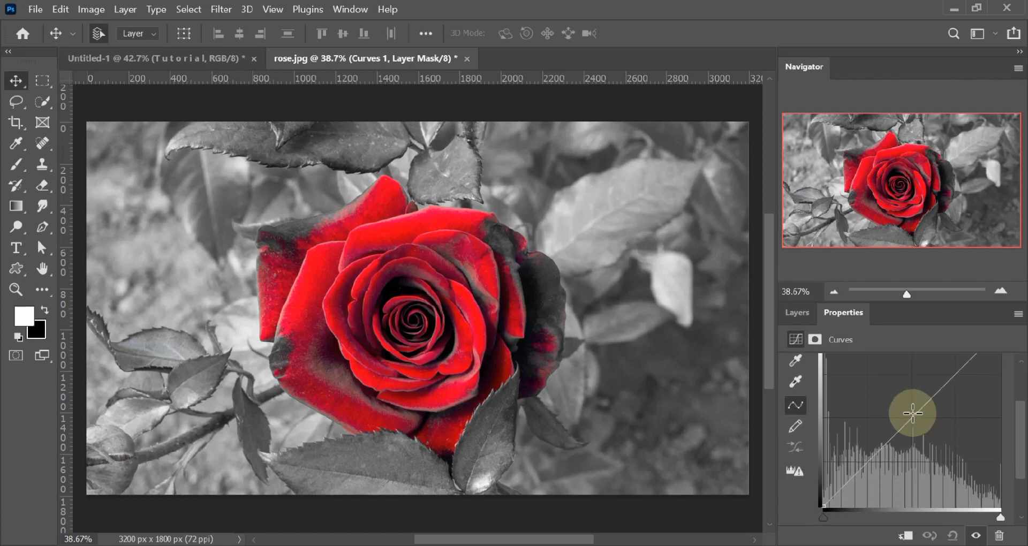
{"action": "left_click_drag", "start_coordinate": [913, 418], "coordinate": [918, 429]}
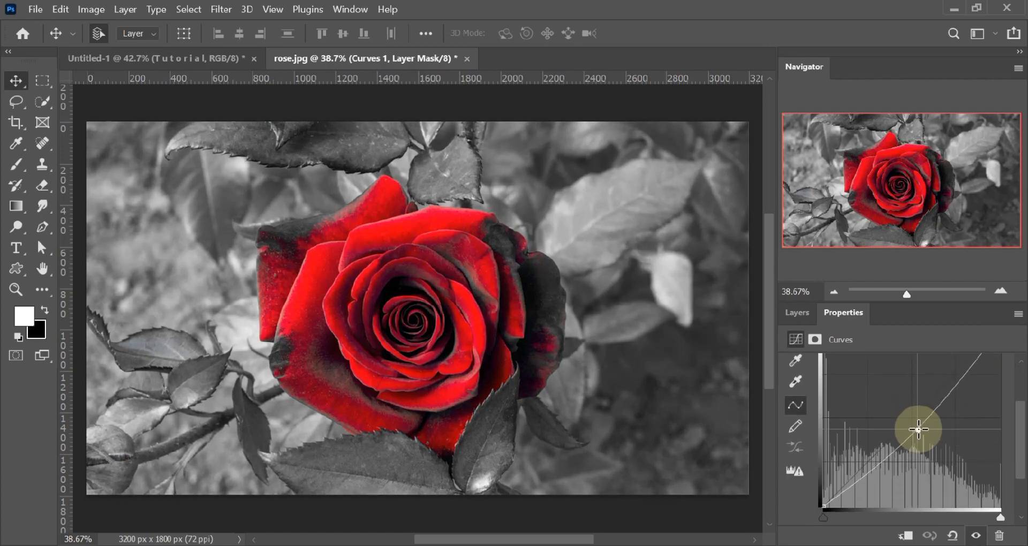
- Select the rose on Layer 0 with the automatic Subject selection
{"action": "left_click", "coordinate": [796, 312]}
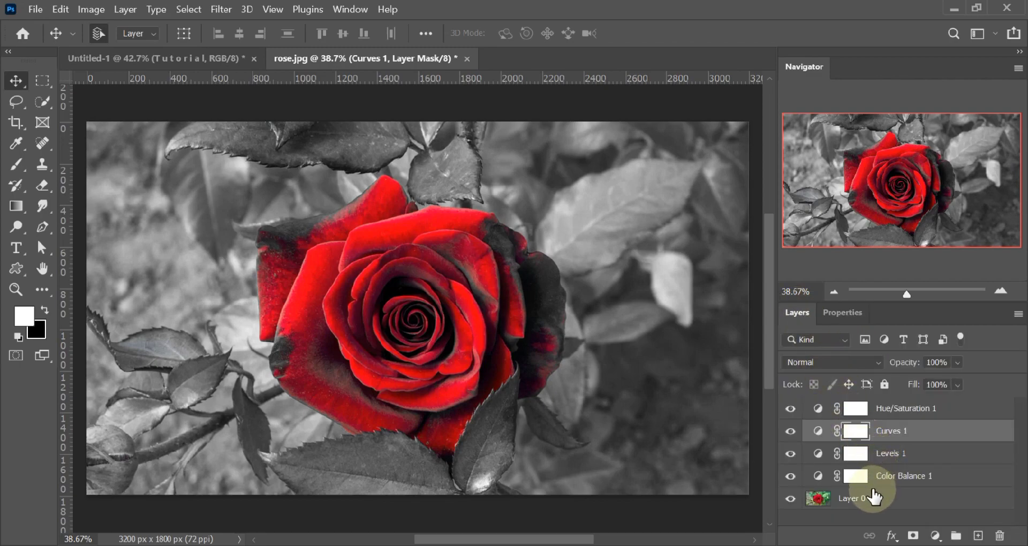
{"action": "left_click", "coordinate": [868, 501]}
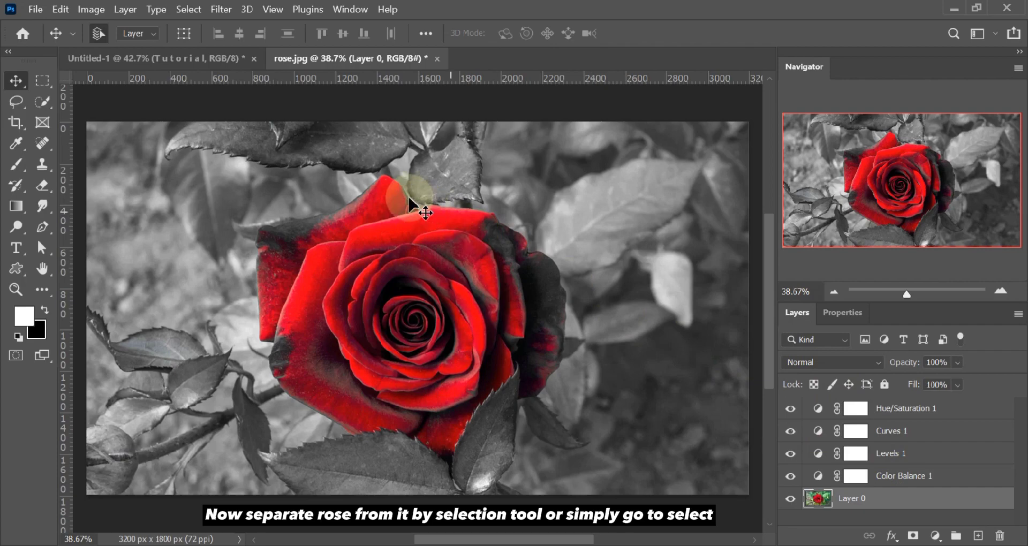
{"action": "left_click", "coordinate": [192, 7]}
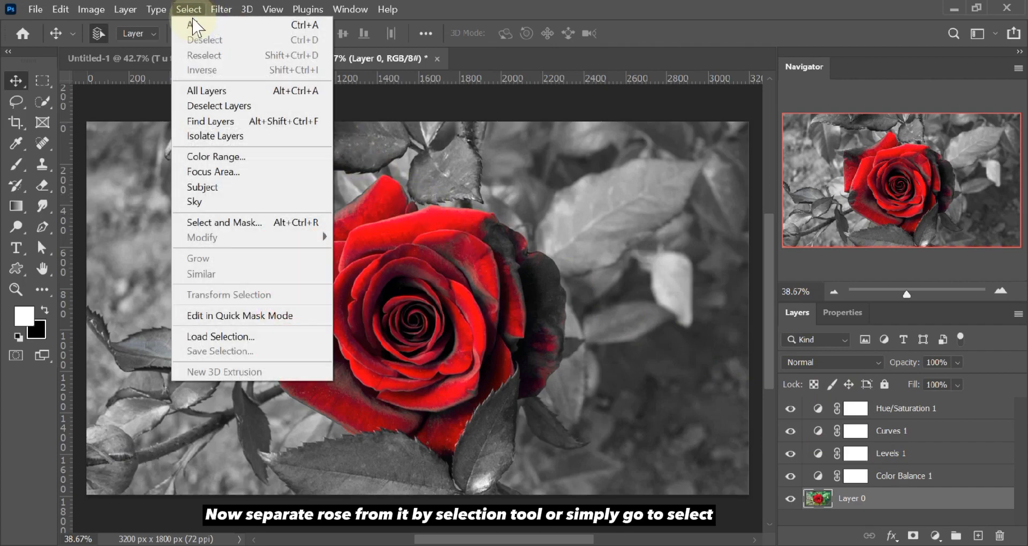
{"action": "left_click", "coordinate": [224, 188]}
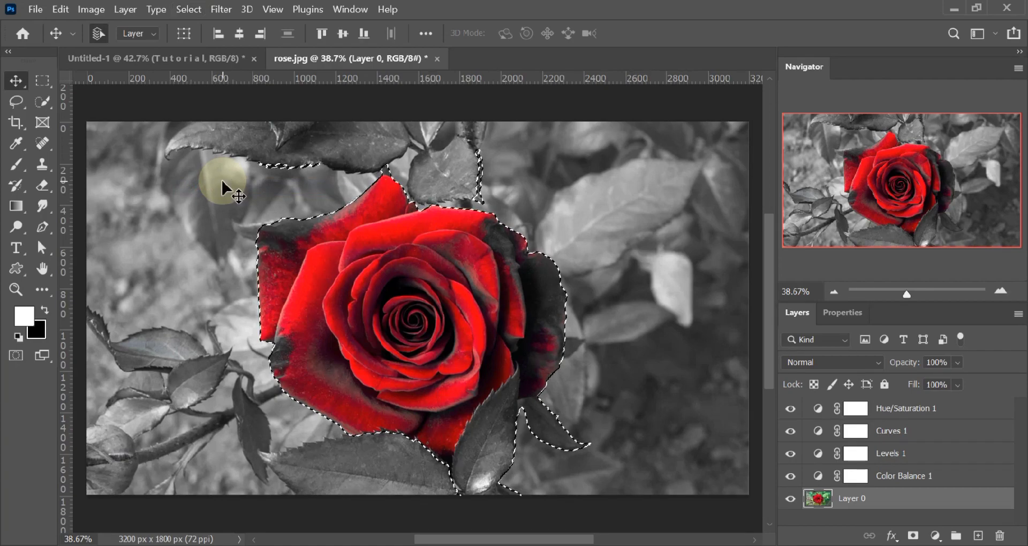
- Subtract the leaves above the rose from the selection with the Quick Selection tool
{"action": "left_click", "coordinate": [42, 102]}
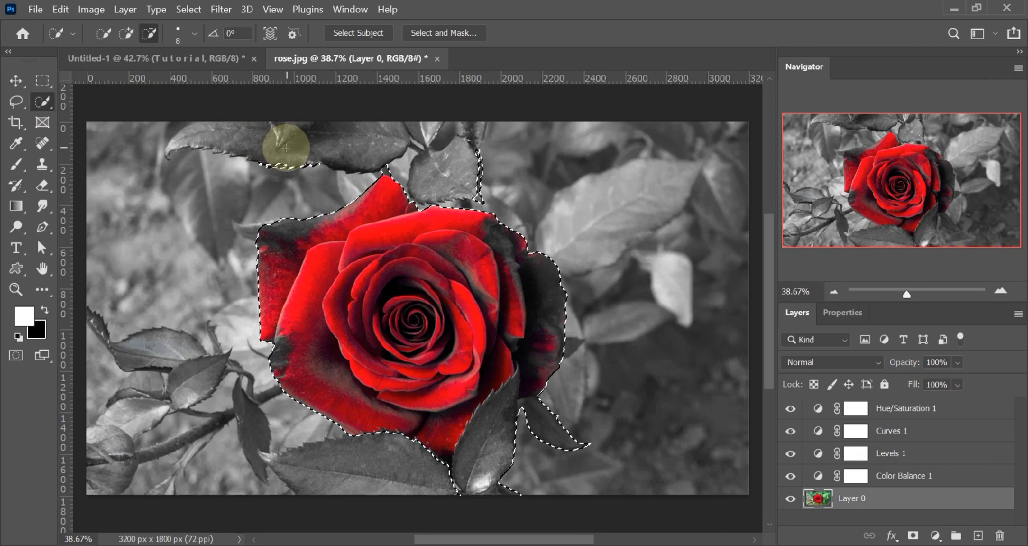
{"action": "mouse_move", "coordinate": [286, 166]}
{"action": "left_mouse_down"}
{"action": "mouse_move", "coordinate": [322, 157]}
{"action": "mouse_move", "coordinate": [233, 174]}
{"action": "left_mouse_up"}
{"action": "left_click_drag", "start_coordinate": [425, 153], "coordinate": [487, 155]}
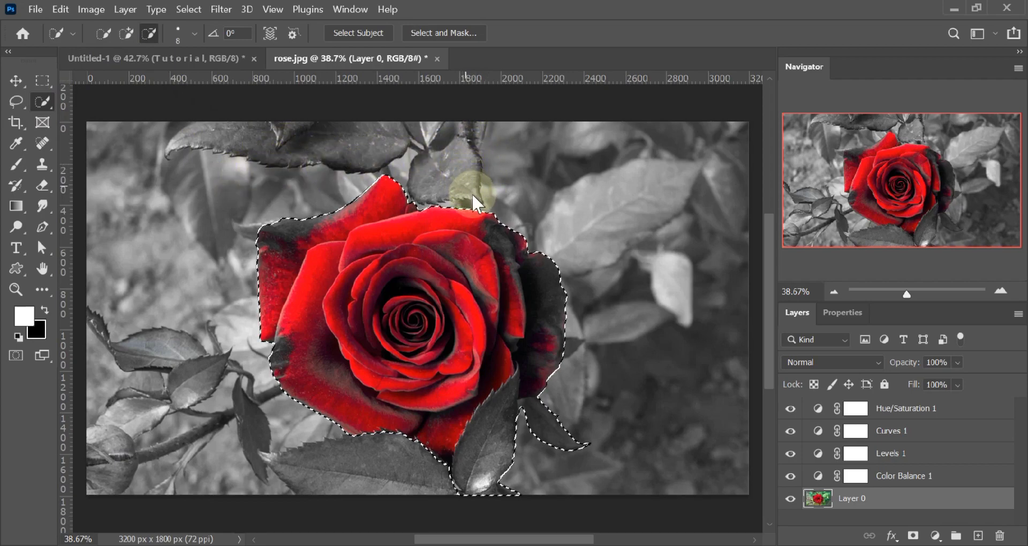
- Subtract the leaves below the rose from the selection and copy the selected rose from Layer 0 to a new layer
{"action": "mouse_move", "coordinate": [558, 408]}
{"action": "left_mouse_down"}
{"action": "mouse_move", "coordinate": [534, 449]}
{"action": "mouse_move", "coordinate": [583, 420]}
{"action": "mouse_move", "coordinate": [575, 453]}
{"action": "mouse_move", "coordinate": [583, 450]}
{"action": "mouse_move", "coordinate": [536, 474]}
{"action": "mouse_move", "coordinate": [573, 430]}
{"action": "mouse_move", "coordinate": [486, 460]}
{"action": "mouse_move", "coordinate": [501, 428]}
{"action": "mouse_move", "coordinate": [437, 494]}
{"action": "left_mouse_up"}
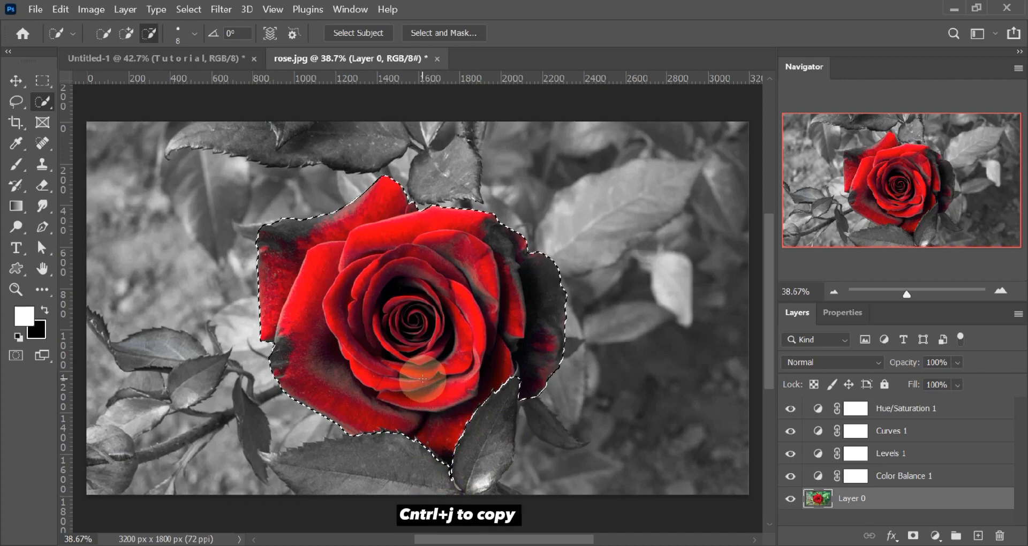
{"action": "key", "text": "ctrl+j"}
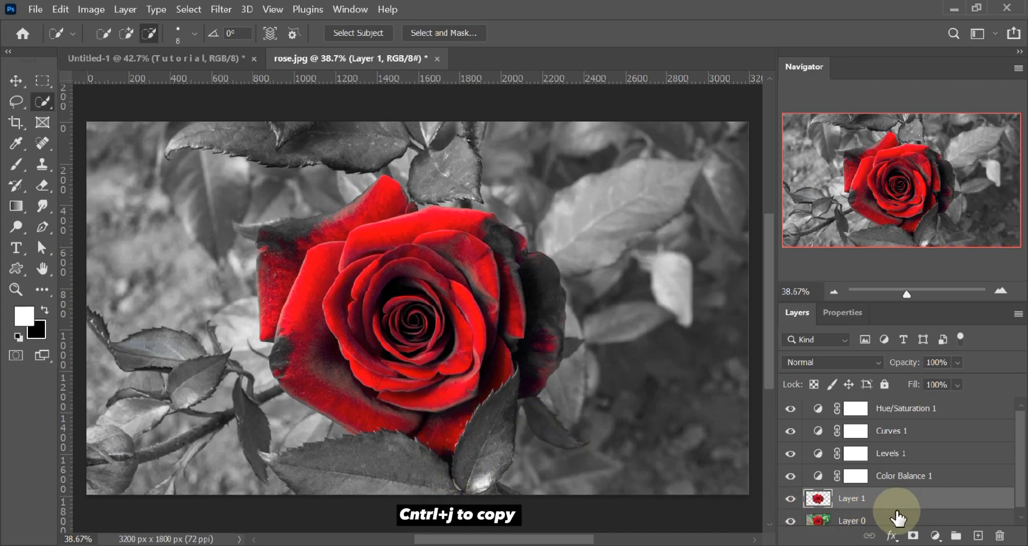
- Move the copied rose layer above Hue/Saturation 1 to the top of the layer stack and reduce its fill to 80%
{"action": "left_click_drag", "start_coordinate": [909, 511], "coordinate": [933, 406]}
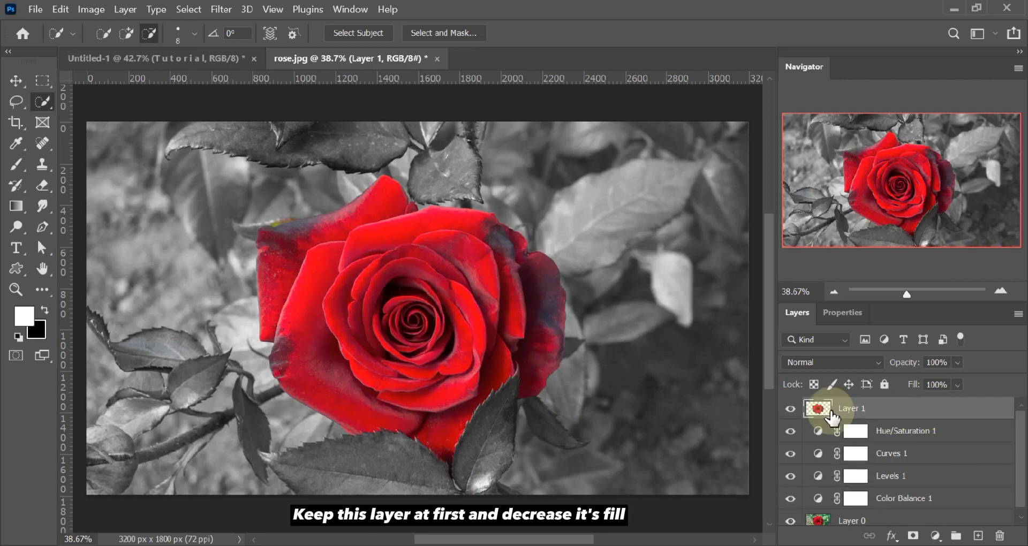
{"action": "key", "text": "v"}
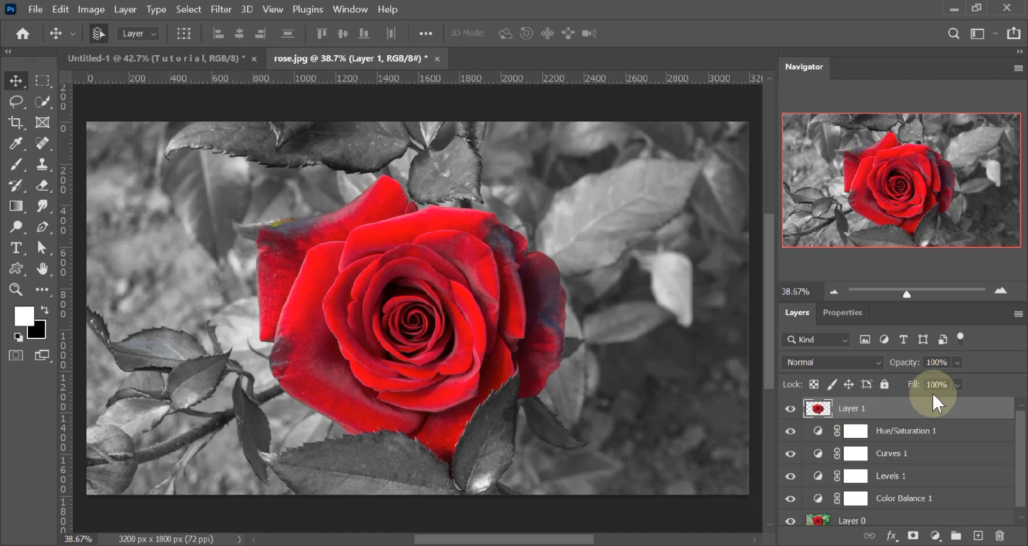
{"action": "left_click", "coordinate": [956, 386]}
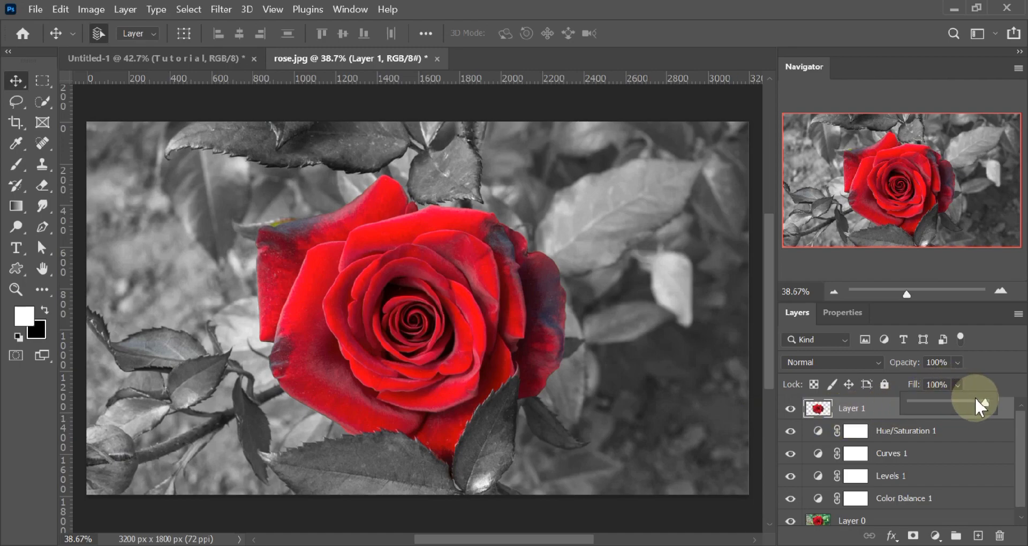
{"action": "left_click_drag", "start_coordinate": [984, 402], "coordinate": [970, 401]}
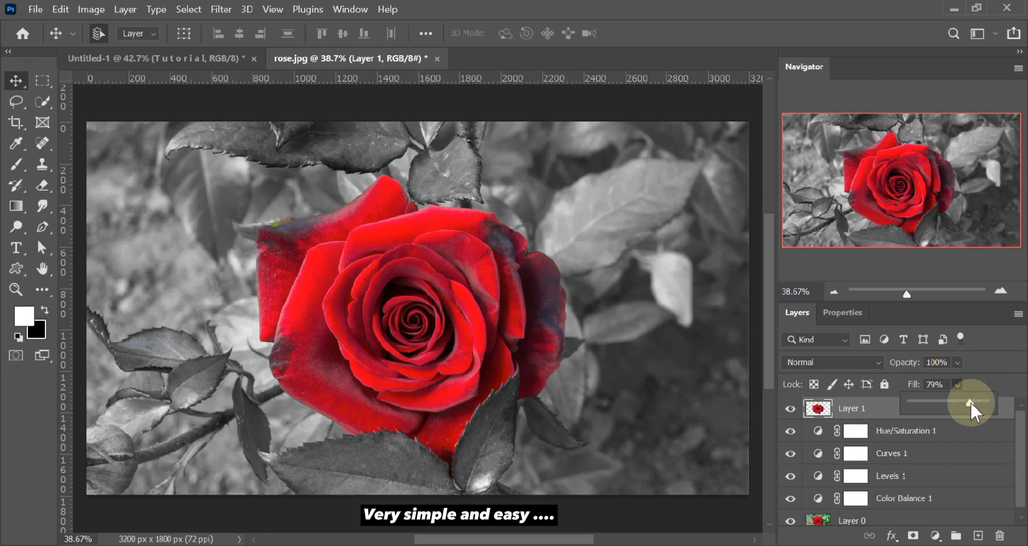
{"action": "left_click", "coordinate": [881, 408]}
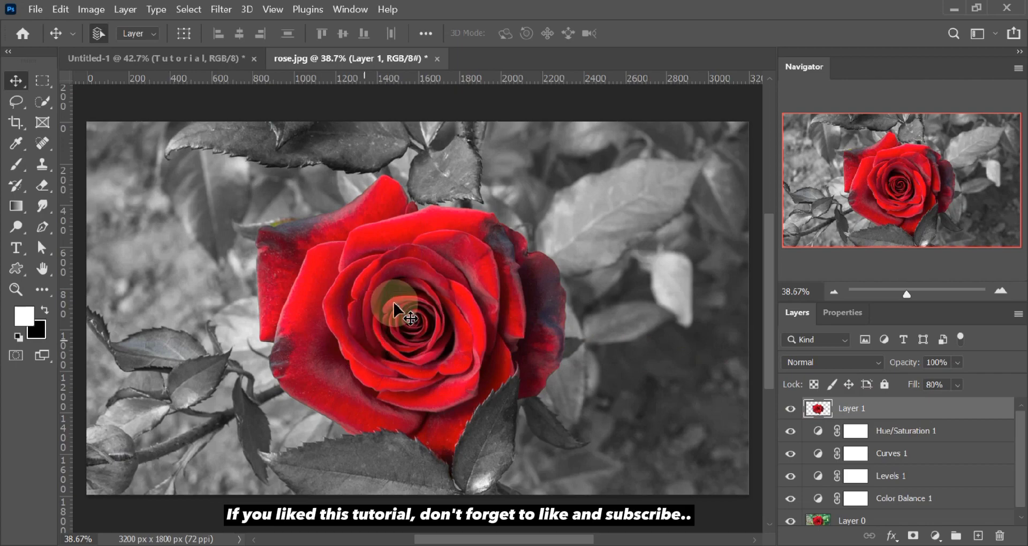
- Compare the rose.jpg result with the colour splash version in the Untitled-1 document
{"action": "left_click", "coordinate": [204, 57]}
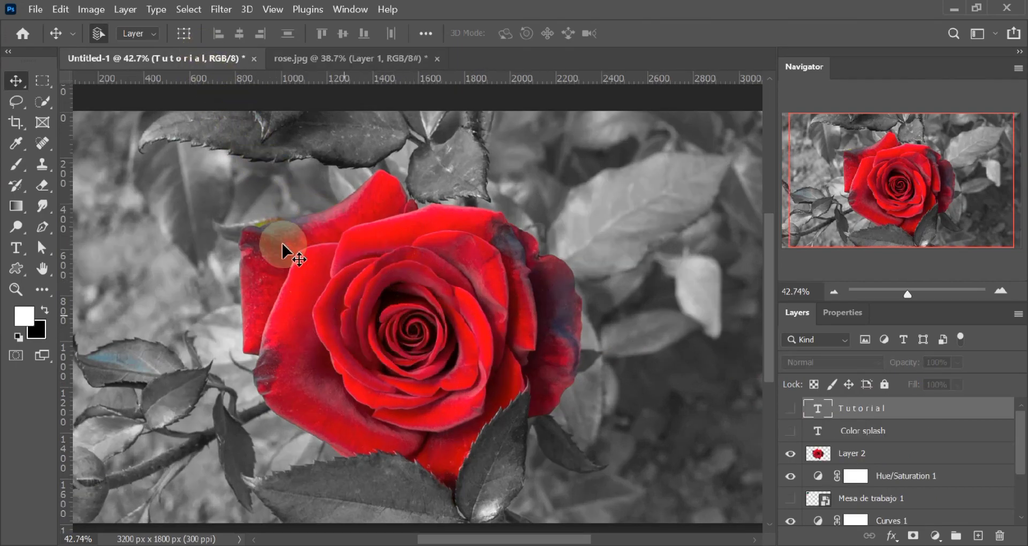
{"action": "left_click", "coordinate": [296, 57]}
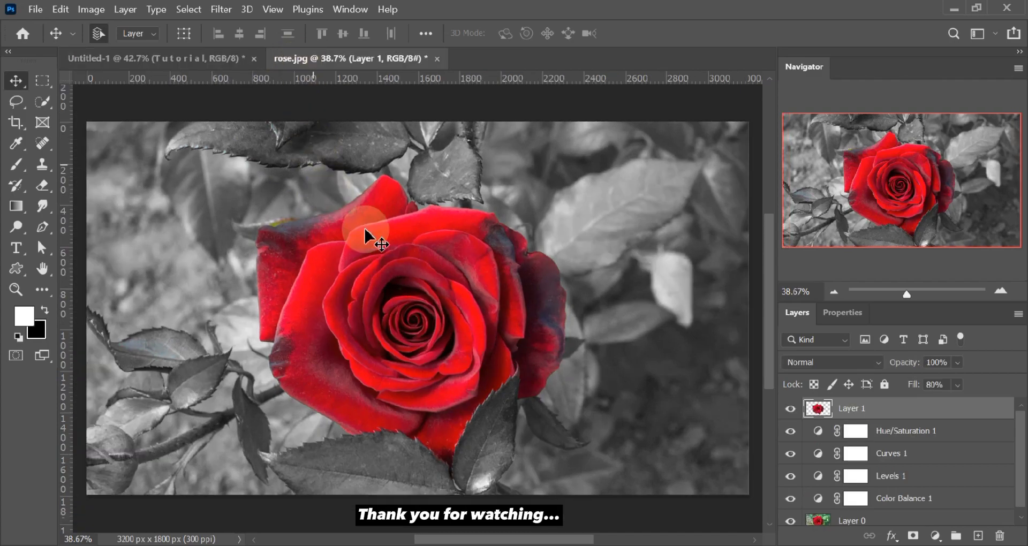